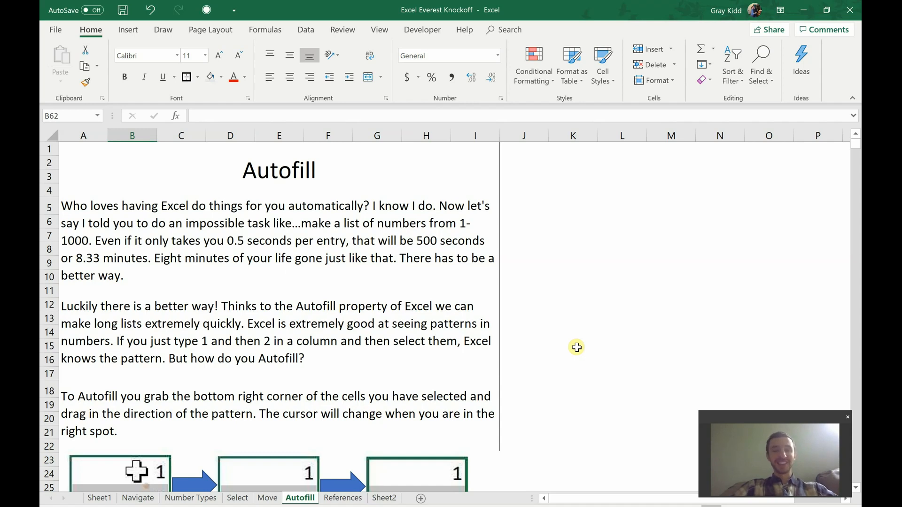
Scroll down the Autofill sheet to Example 1 and its orange starter cells.
scroll(456, 266, down, 2)
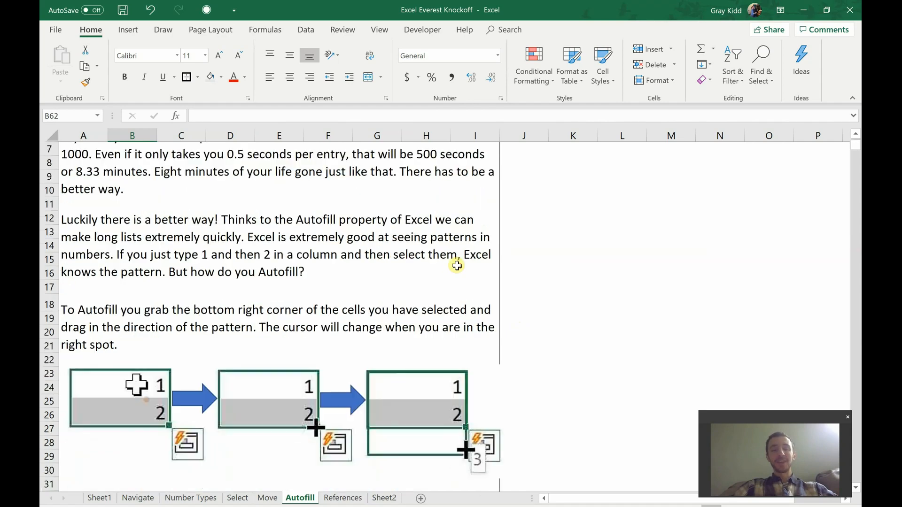
scroll(457, 266, down, 3)
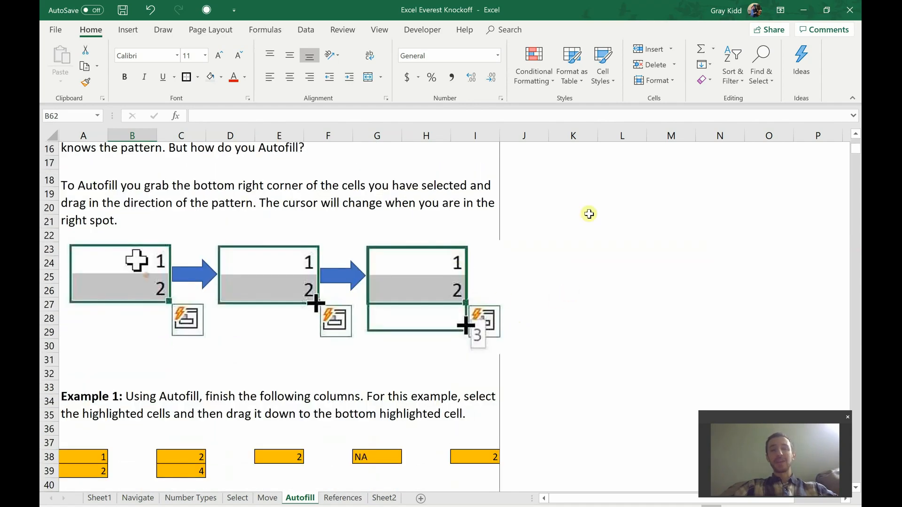
click(589, 213)
text(1)
click(583, 233)
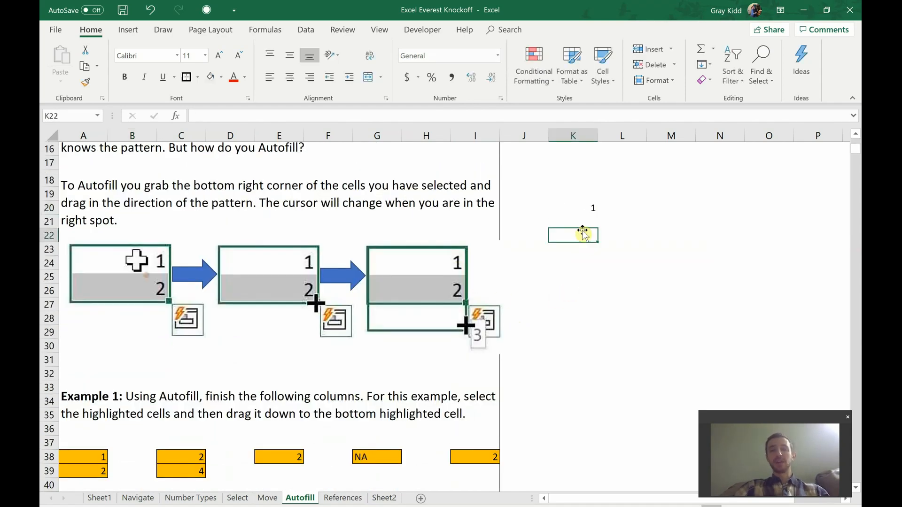
click(579, 221)
text(2)
click(582, 292)
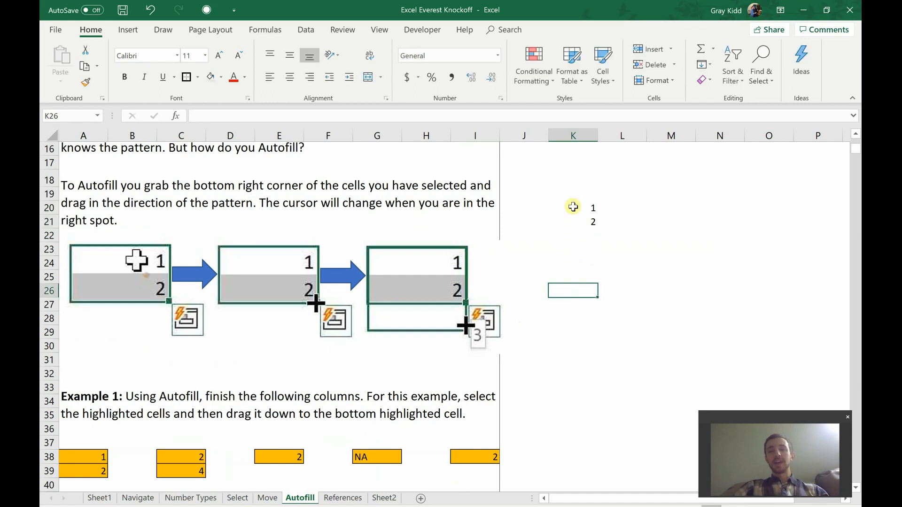
drag(573, 207, 582, 220)
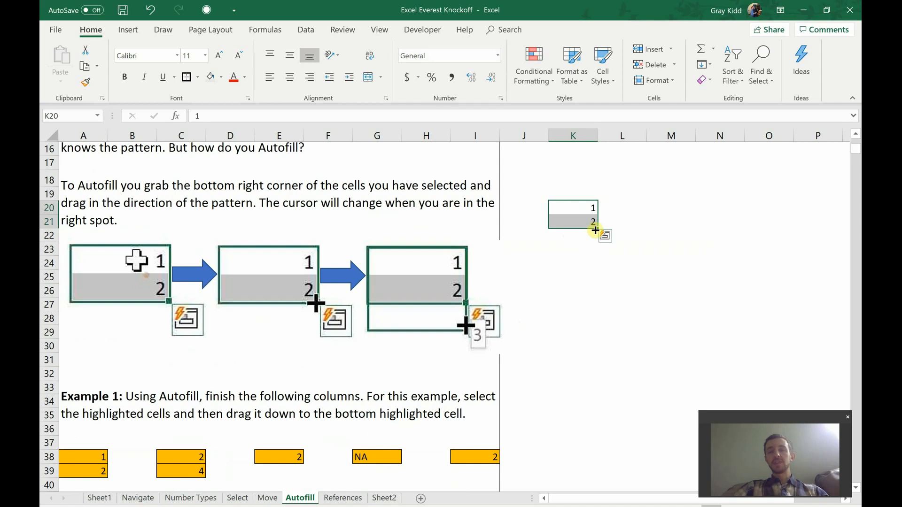
drag(595, 230, 592, 371)
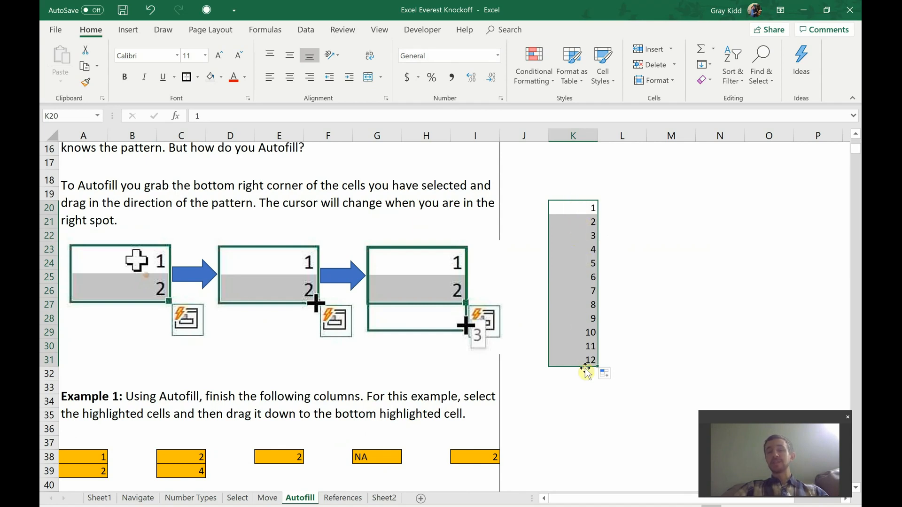
drag(576, 209, 577, 368)
key(Delete)
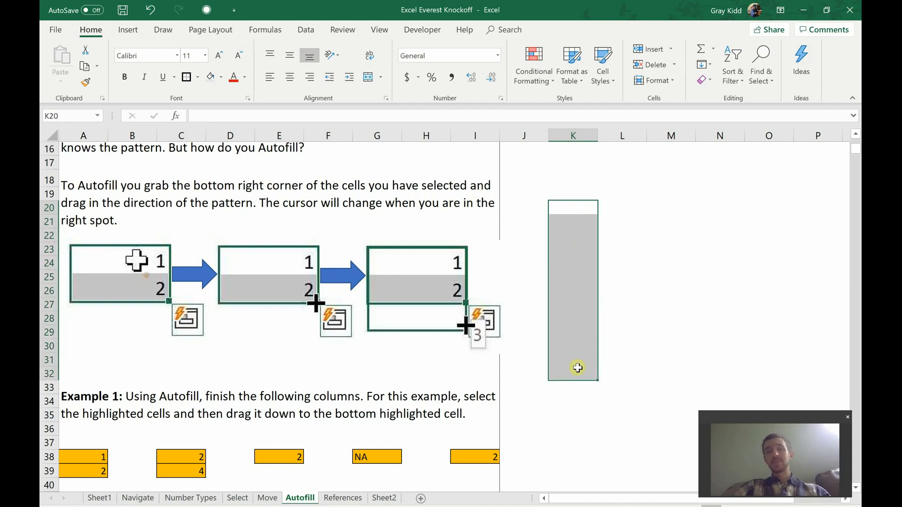
click(580, 429)
Extend column A's 1, 2 into a 1–10 count and column C's 2, 4 into even numbers.
scroll(561, 269, down, 4)
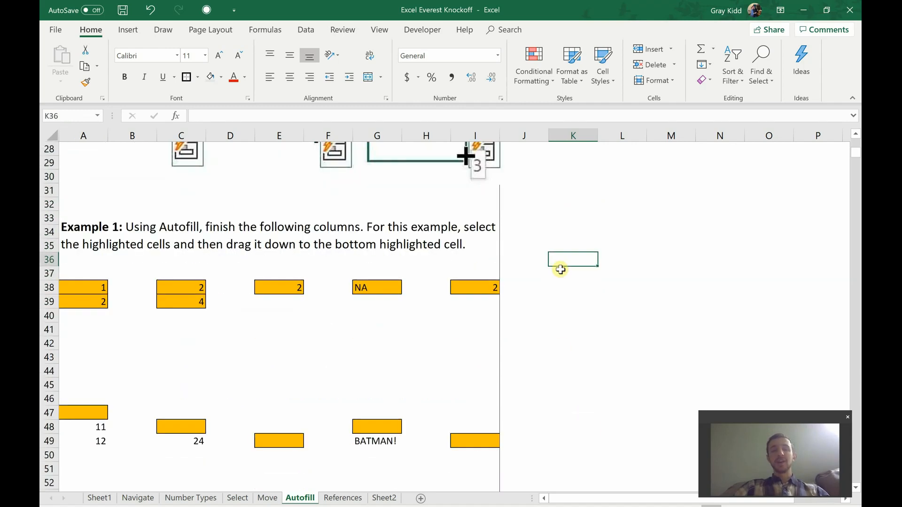
scroll(560, 269, down, 2)
scroll(561, 269, up, 1)
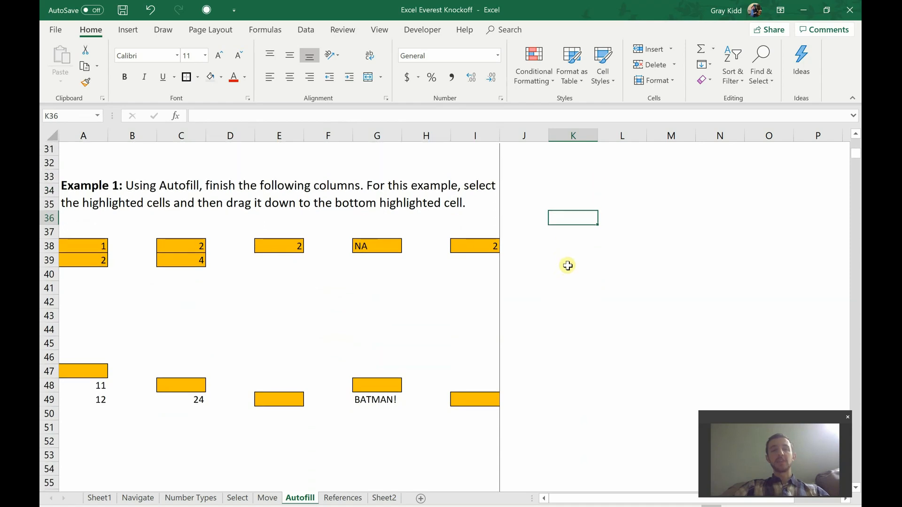
drag(79, 241, 107, 375)
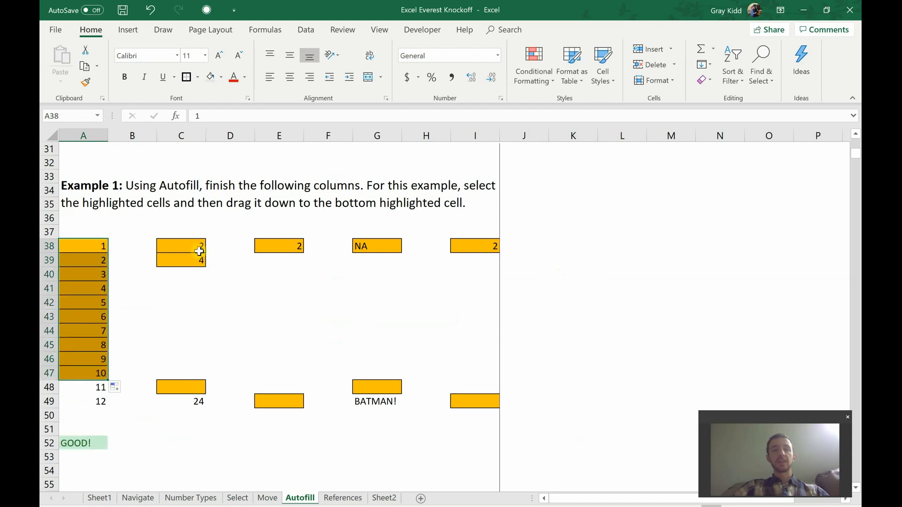
drag(197, 245, 210, 390)
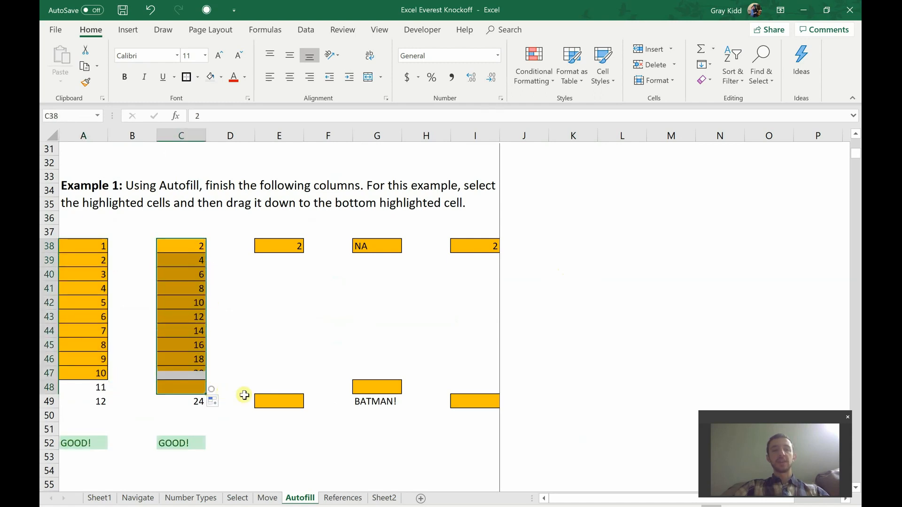
Repeat the 2 from E38 down column E.
click(295, 245)
drag(303, 253, 305, 403)
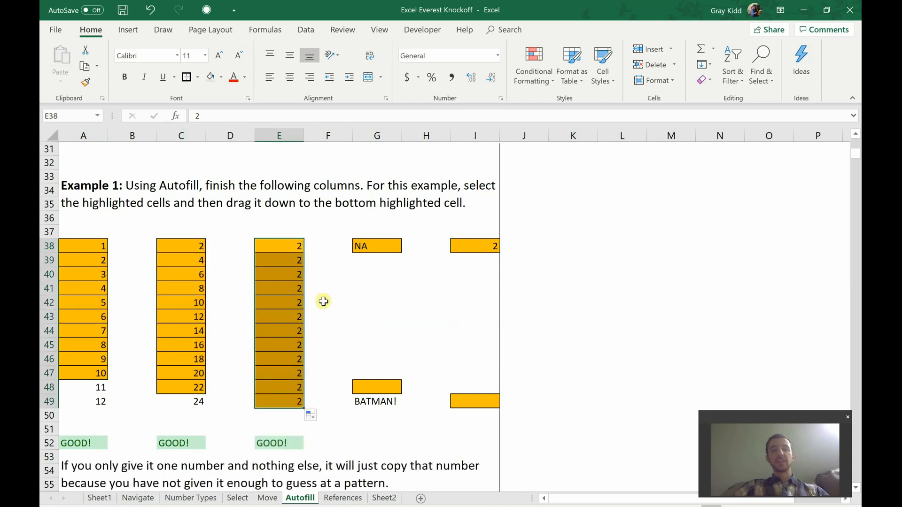
scroll(323, 301, down, 1)
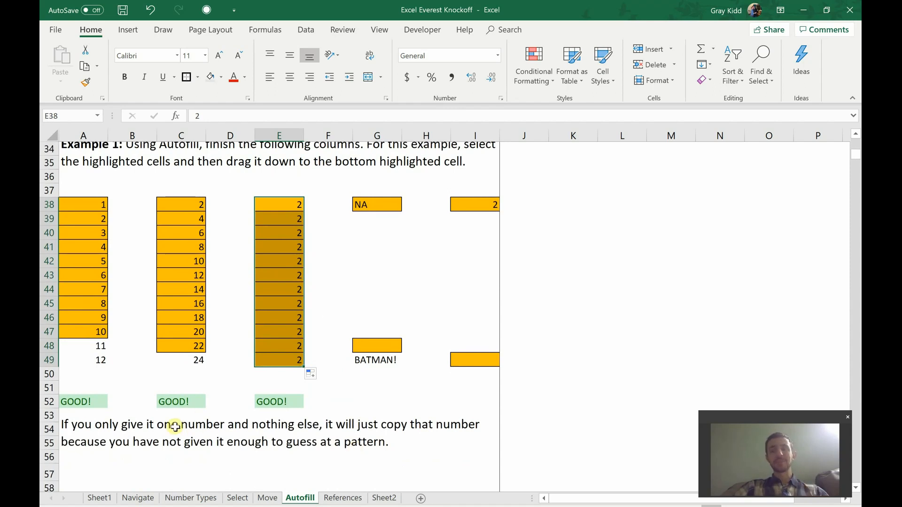
click(295, 206)
click(295, 202)
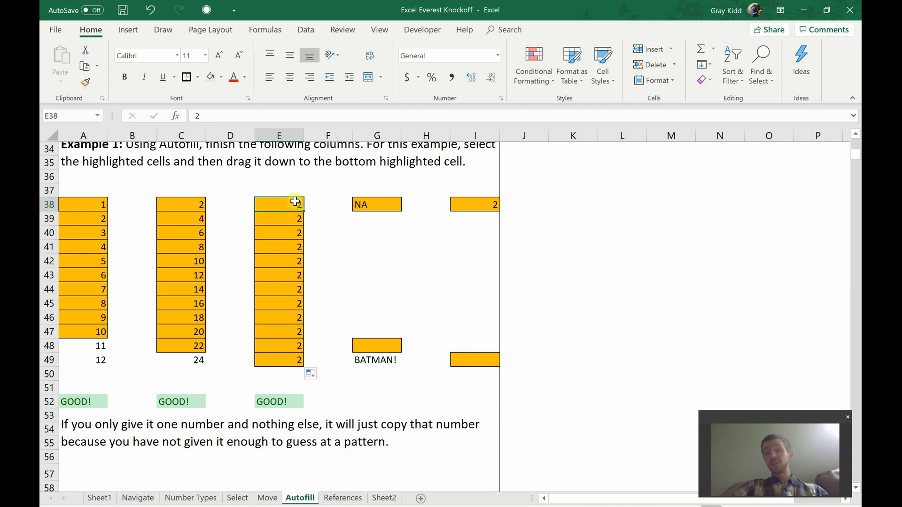
Copy NA from G38 down to G48, then colour the blank cell I39 gold.
click(371, 205)
drag(402, 211, 373, 357)
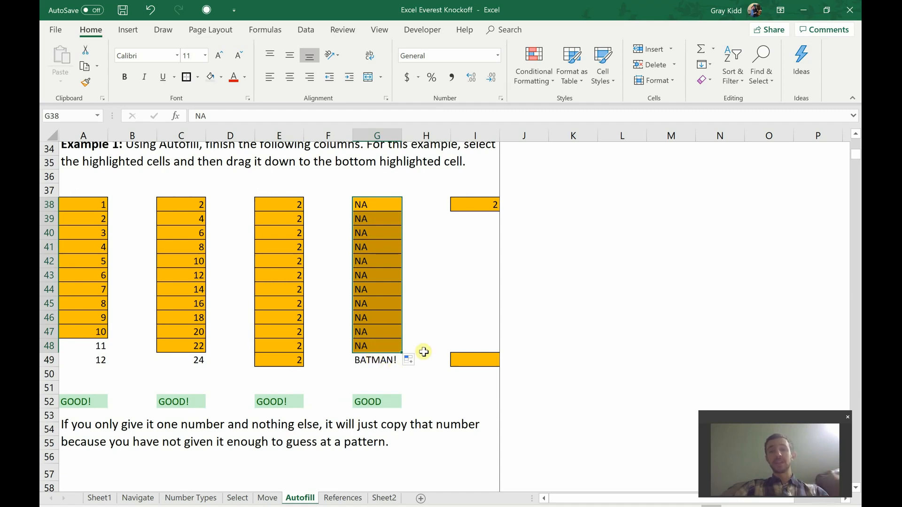
click(470, 222)
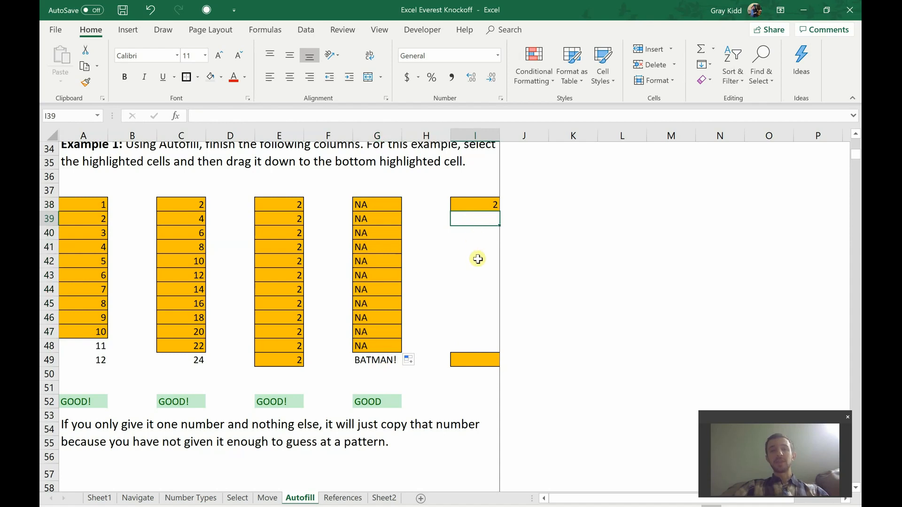
click(474, 357)
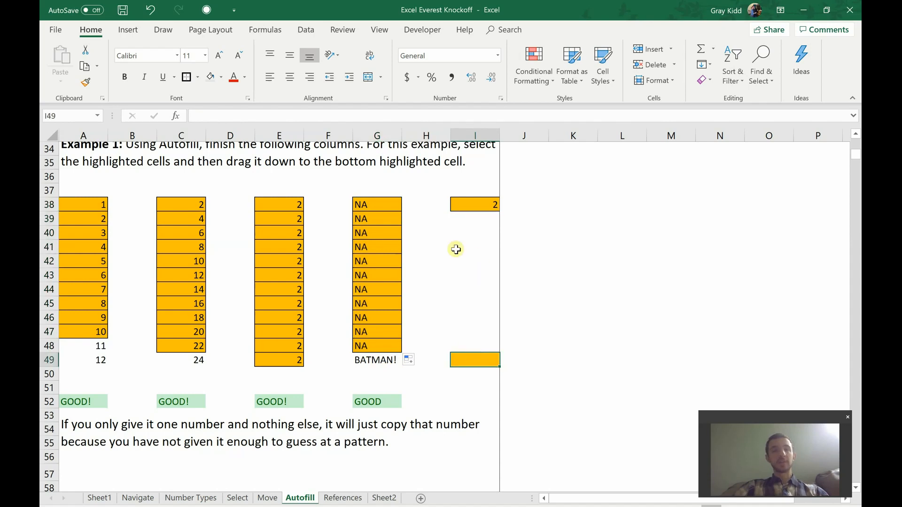
click(470, 219)
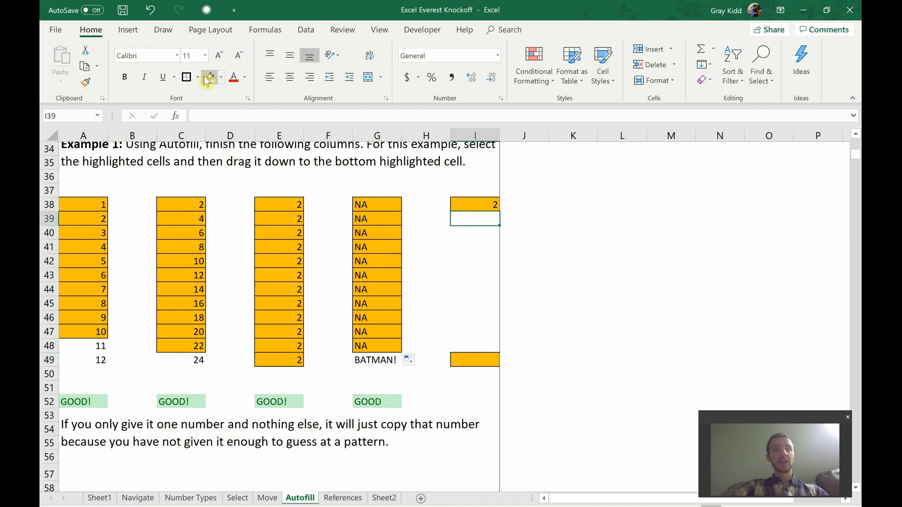
click(222, 78)
click(184, 79)
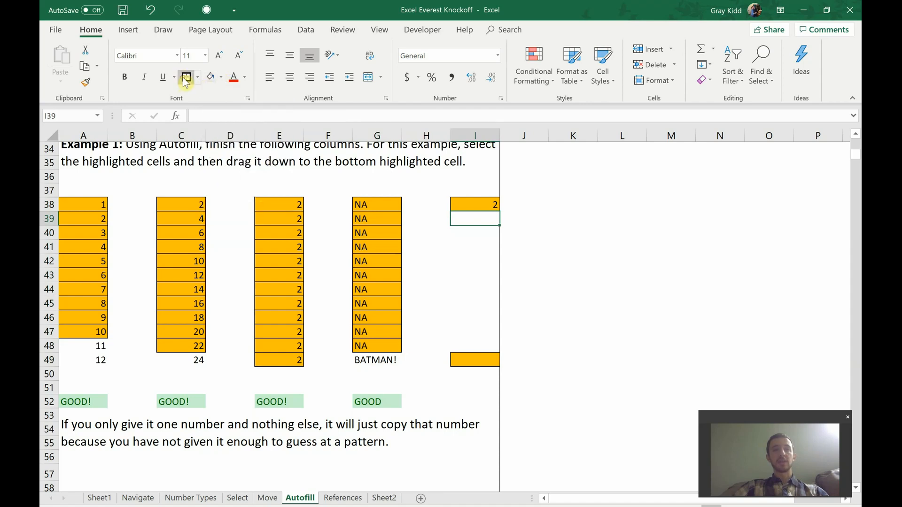
click(221, 78)
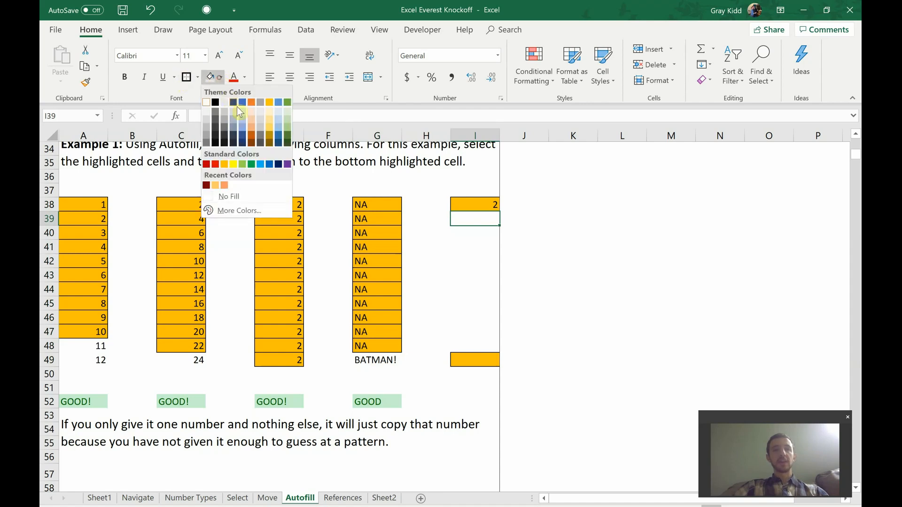
click(269, 102)
click(430, 275)
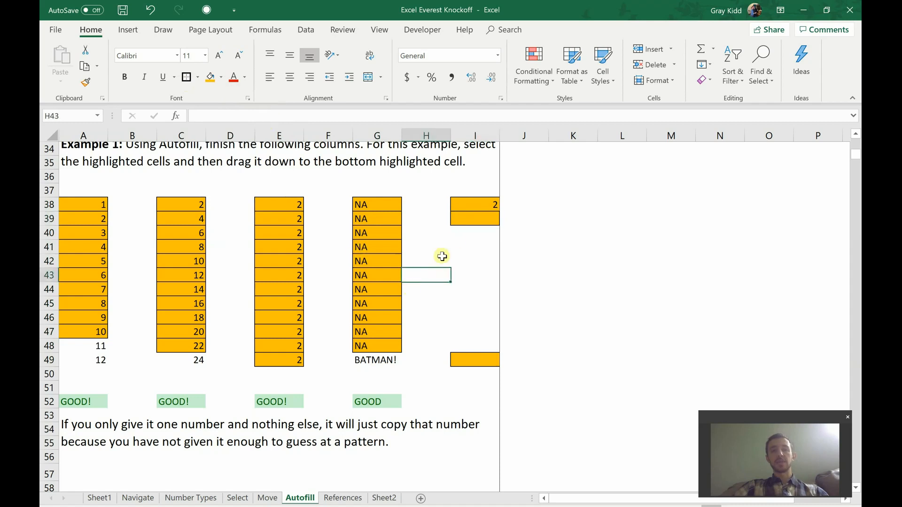
click(471, 204)
Undo the recent autofills in columns I, G, E, C and A.
drag(471, 211, 479, 371)
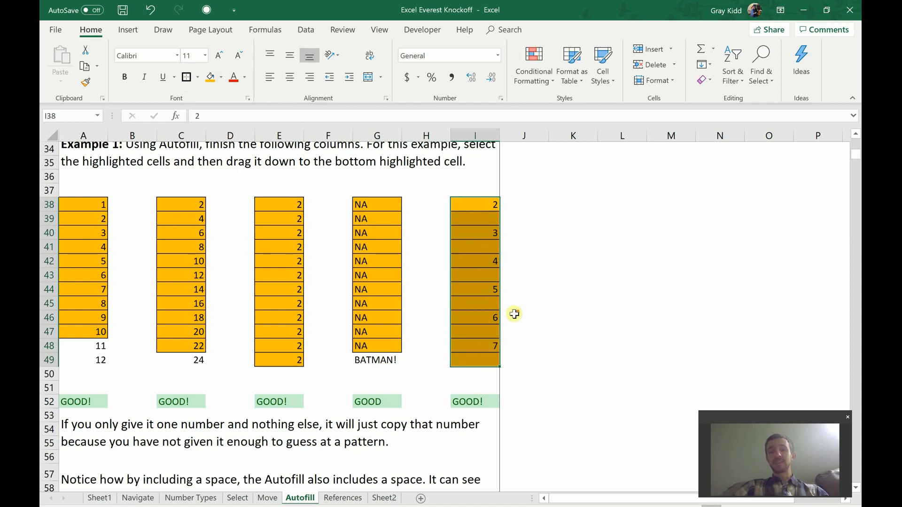
scroll(514, 311, down, 2)
scroll(353, 400, up, 1)
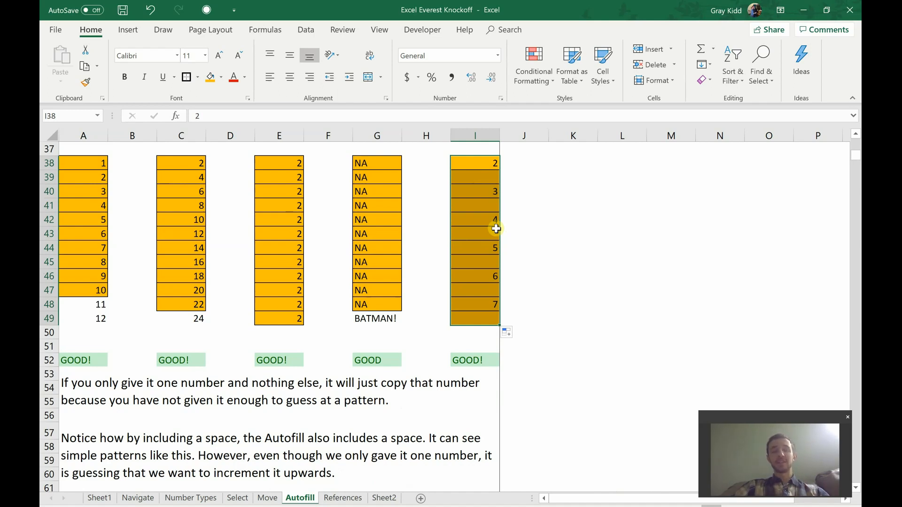
key(ctrl+z)
key(ctrl+z)
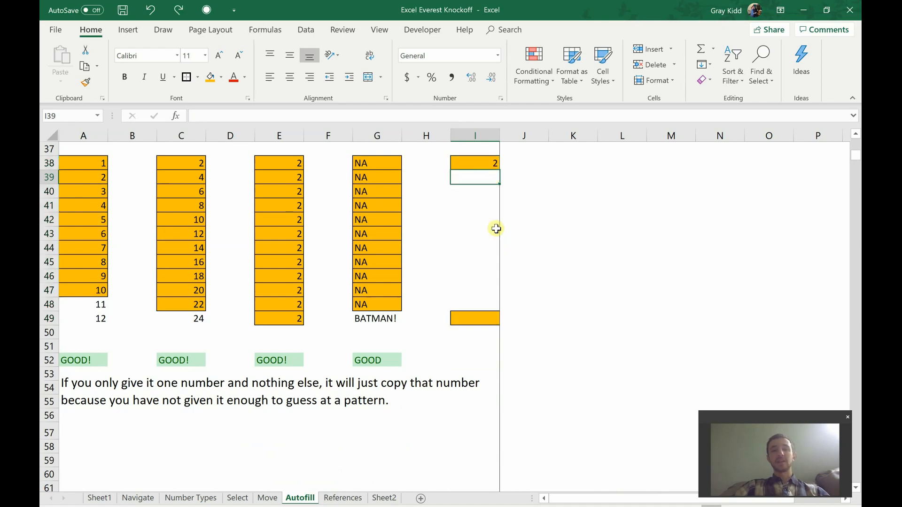
key(ctrl+z)
key(ctrl+z)
key(ctrl+z)
key(ctrl+z)
key(ctrl+z)
key(ctrl+z)
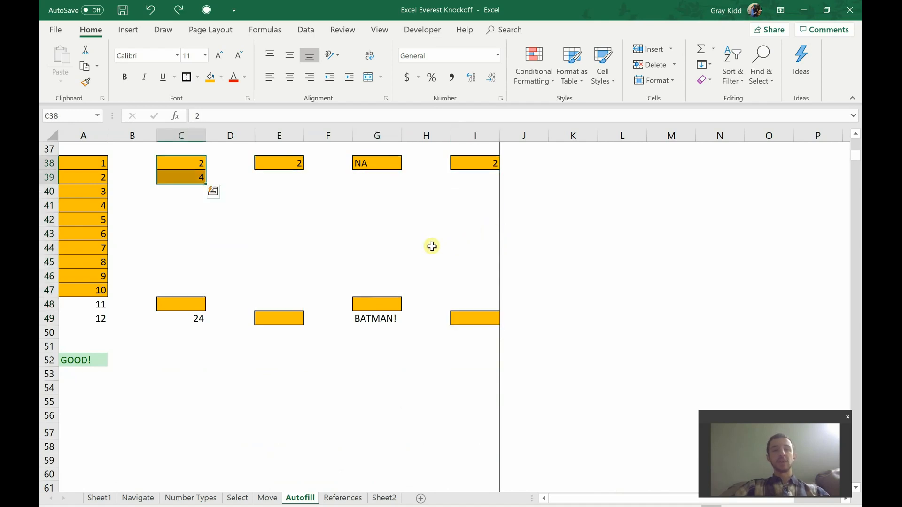
key(ctrl+z)
key(ctrl+z)
Give I39 the same orange fill as I38 and save the workbook.
click(464, 220)
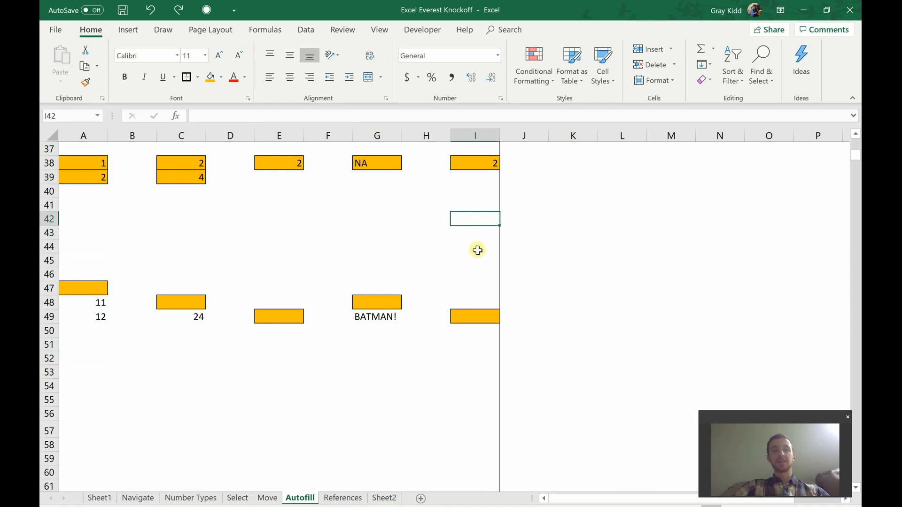
click(470, 181)
click(210, 76)
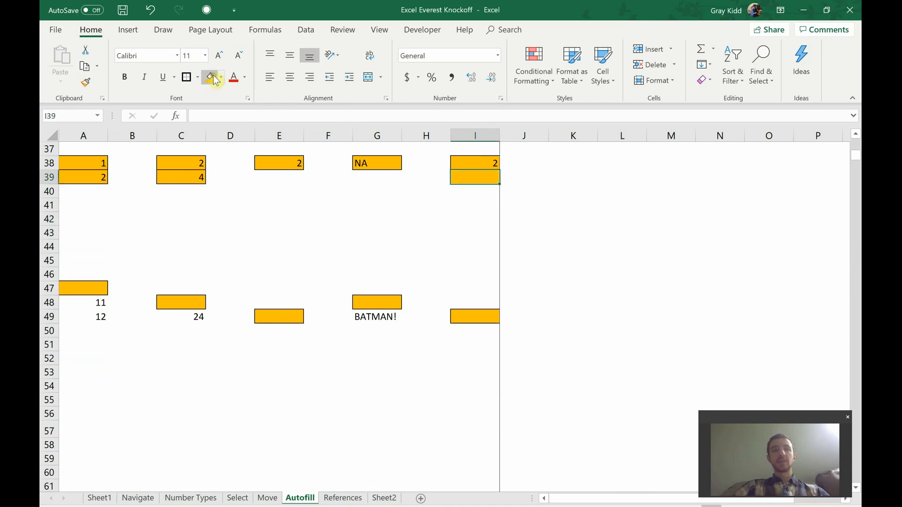
click(584, 277)
key(ctrl+s)
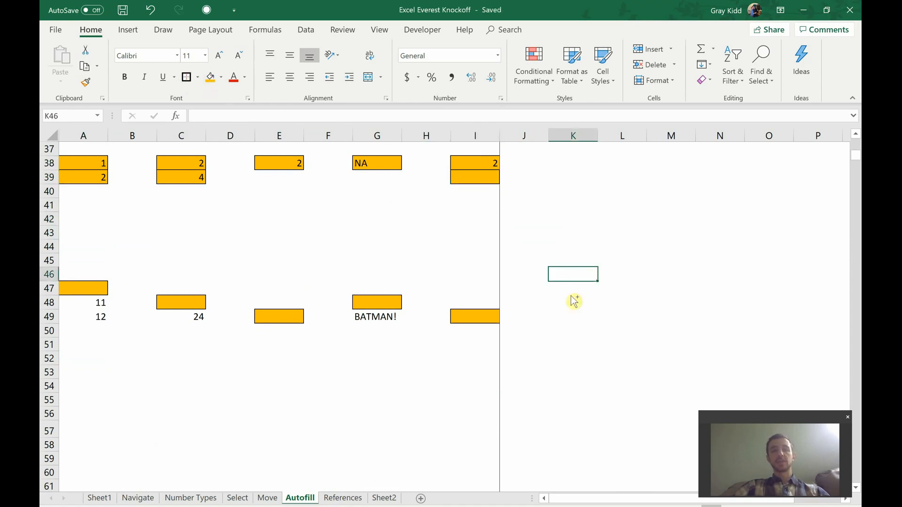
Scroll down to the Example 2 exercise.
click(537, 328)
scroll(538, 327, down, 4)
scroll(538, 327, down, 4)
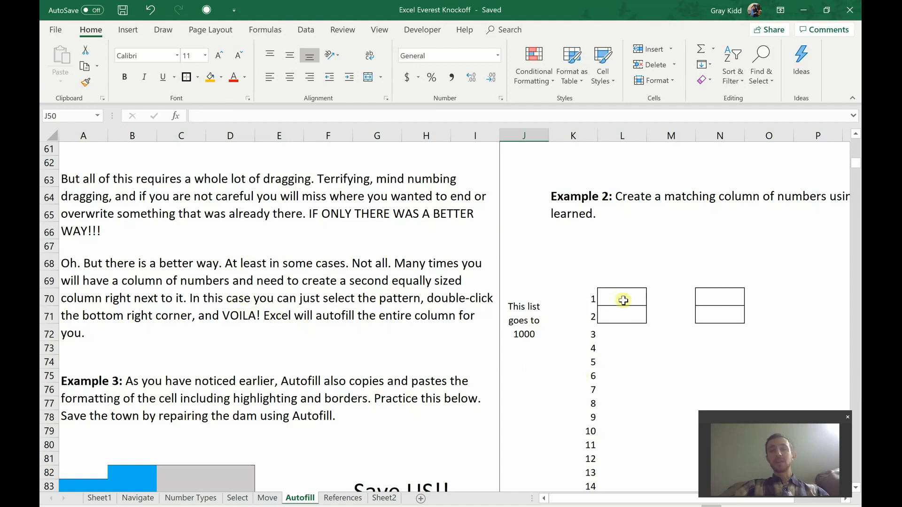
Enter 1 and 2 in L70:L71 and double-click-fill them to number column L beside the list.
drag(623, 299, 625, 312)
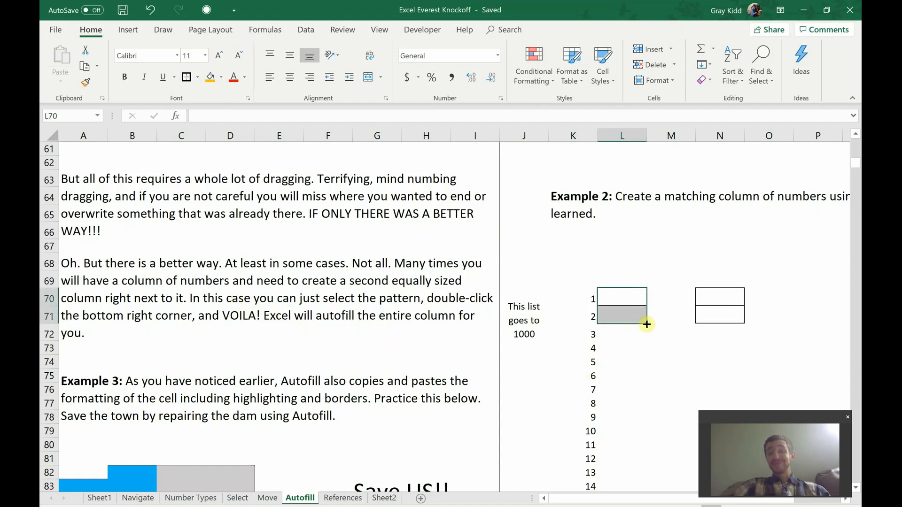
drag(619, 496, 648, 475)
scroll(574, 337, down, 2)
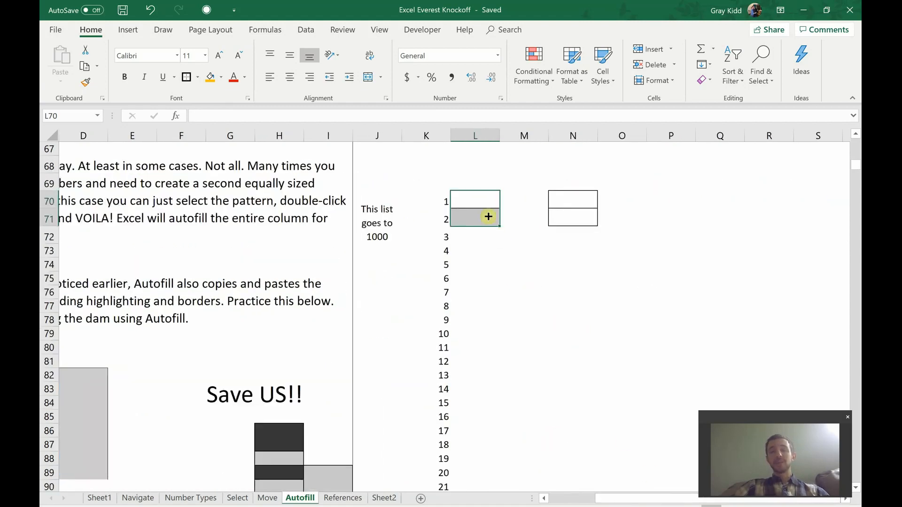
click(480, 203)
text(1)
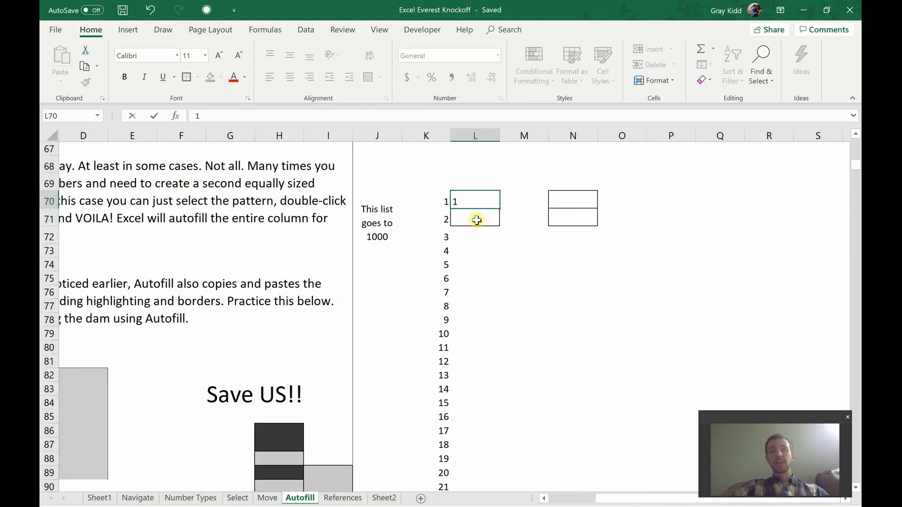
click(475, 217)
text(2)
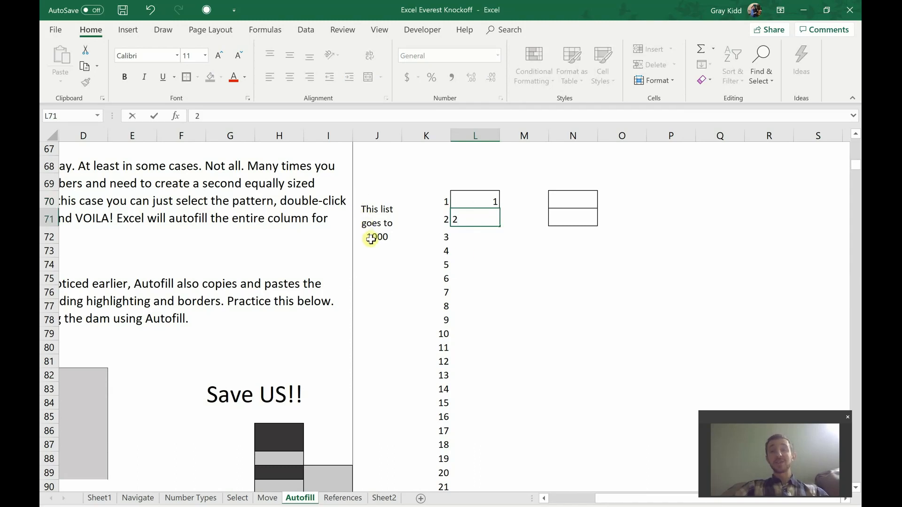
click(507, 255)
drag(477, 203, 480, 220)
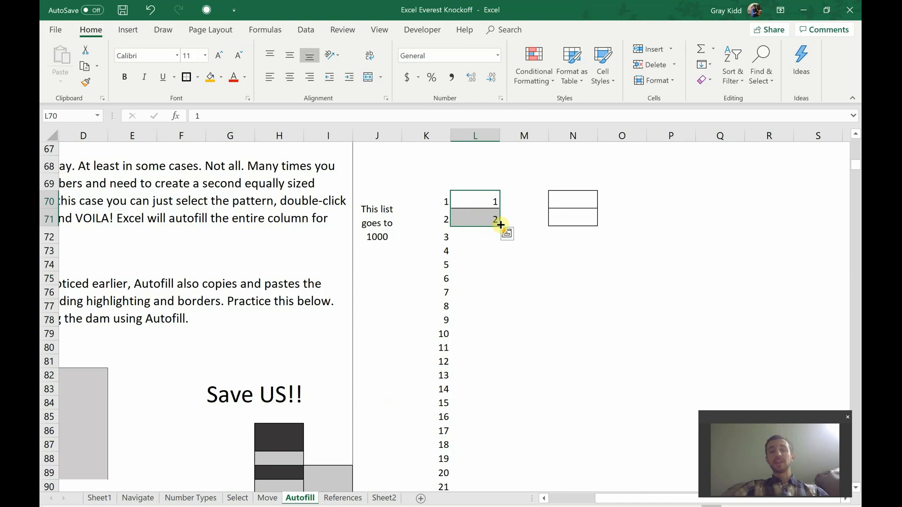
double_click(500, 225)
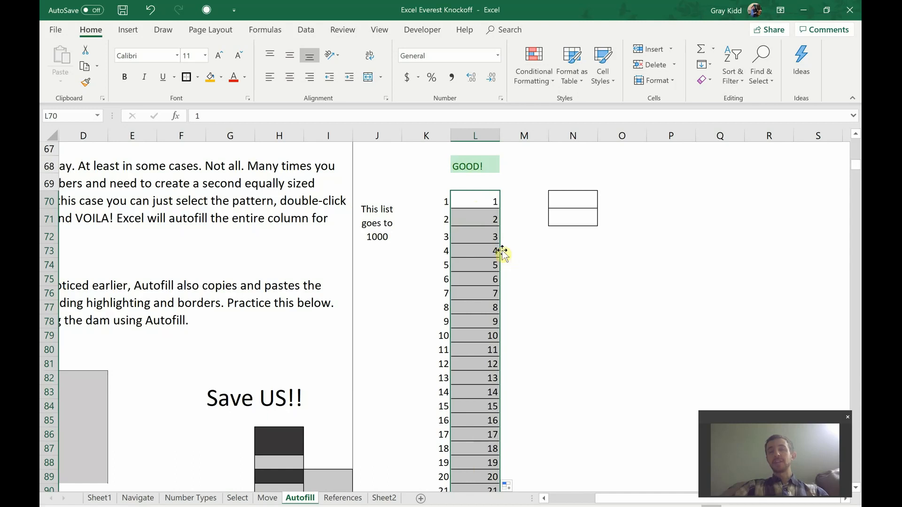
Enter 1 and 2 in N70:N71.
click(561, 201)
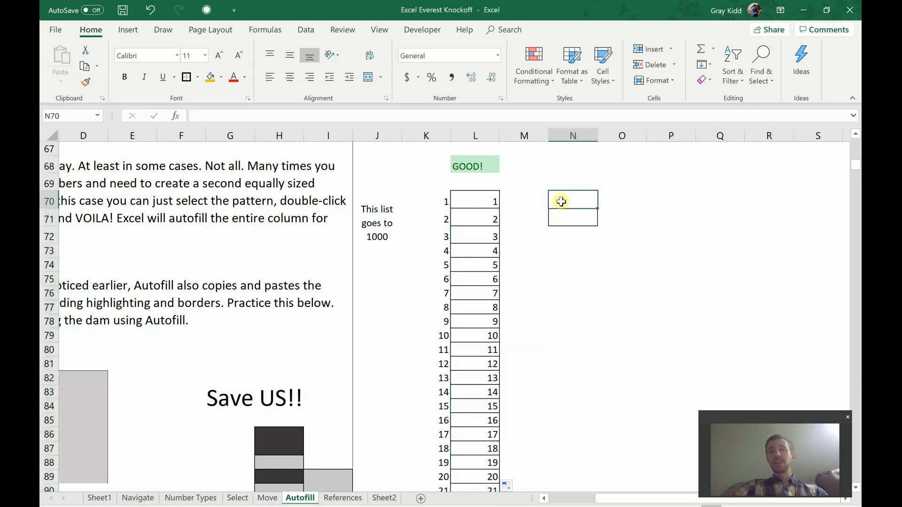
text(1)
key(Return)
text(2)
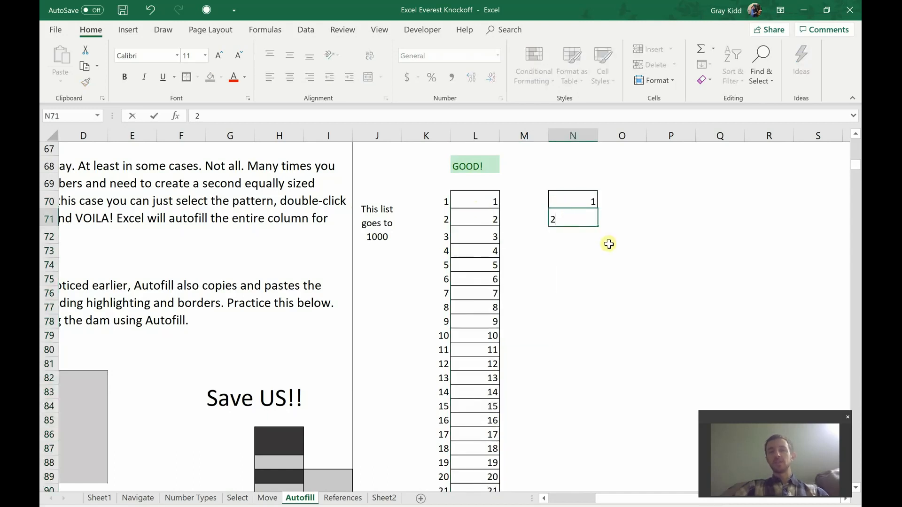
click(609, 244)
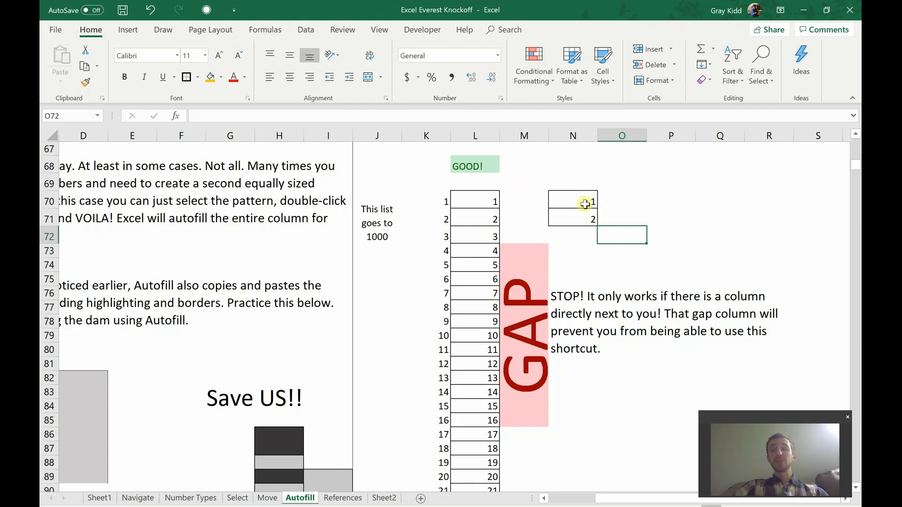
drag(582, 201, 588, 219)
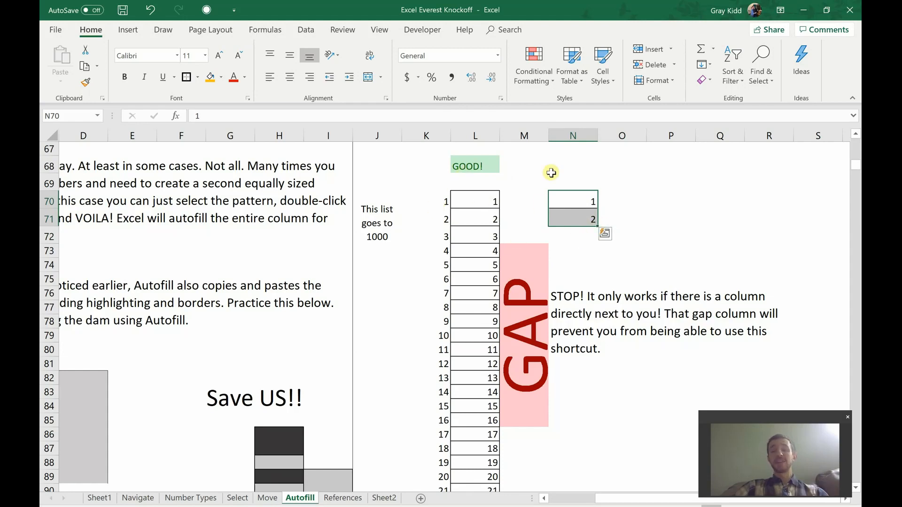
Undo the column N entries and column L autofill, then delete the 1 and 2 from L70:L71.
key(ctrl+z)
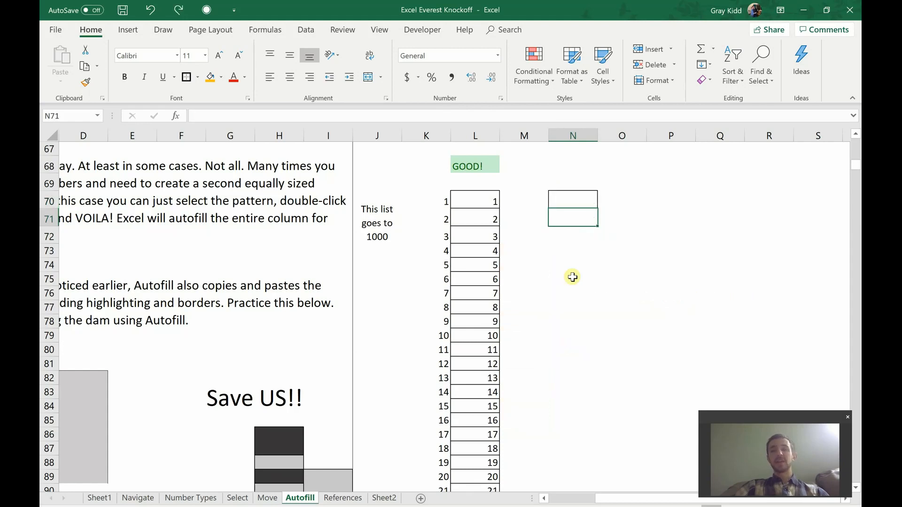
key(ctrl+z)
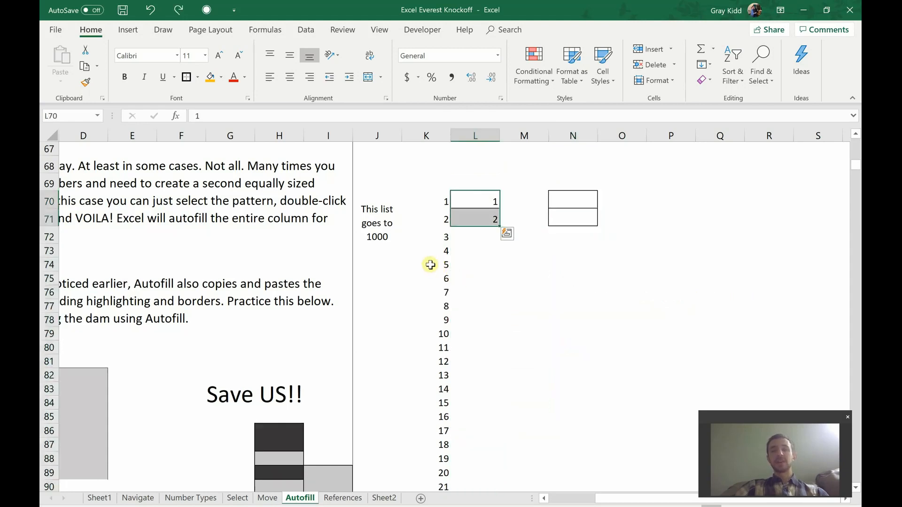
click(475, 215)
key(Delete)
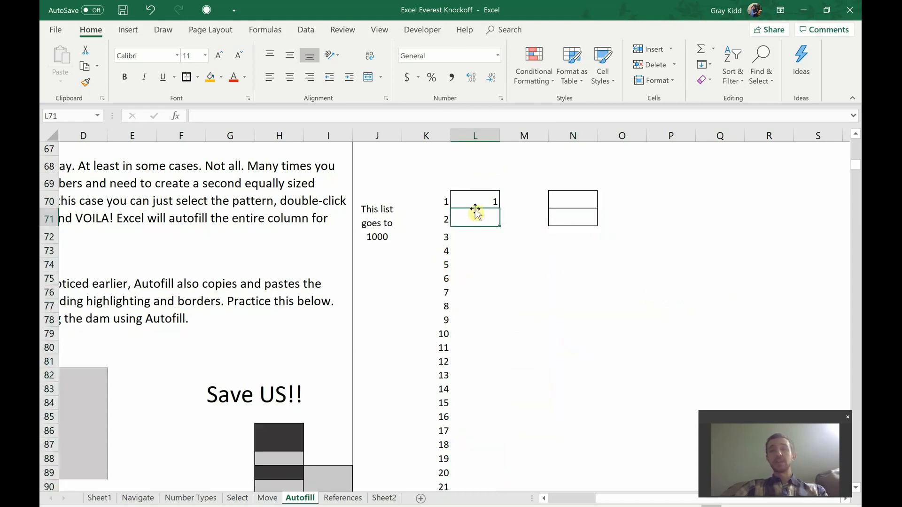
click(473, 201)
key(Delete)
click(421, 280)
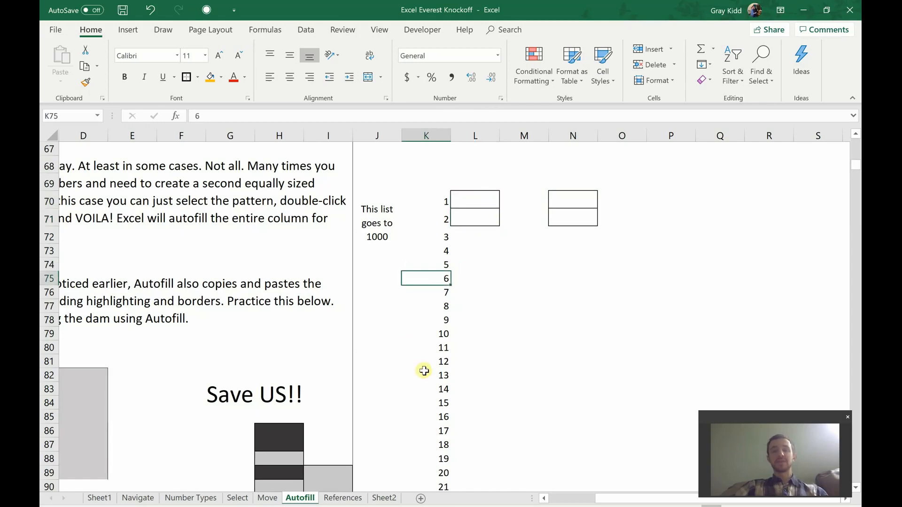
drag(733, 499, 677, 499)
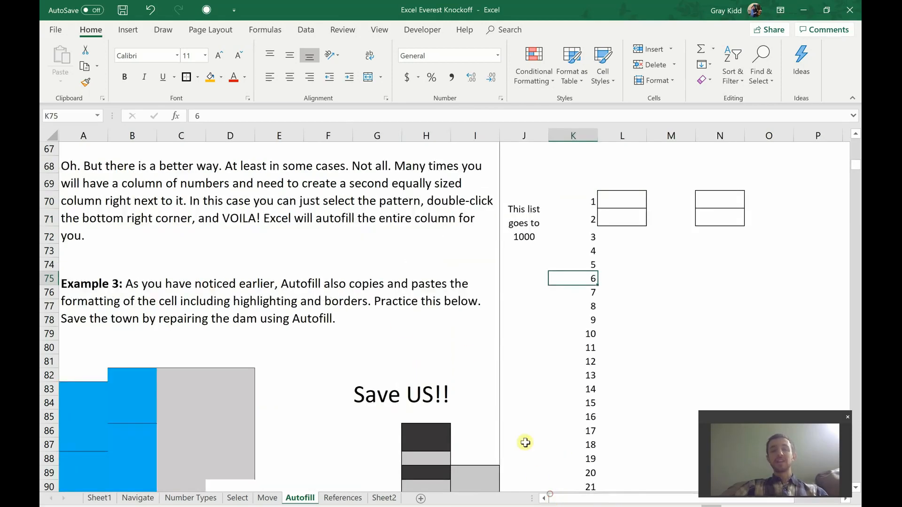
Extend grey D89 down to row 94 and grey C91 down to row 93 to seal the dam.
scroll(353, 280, down, 3)
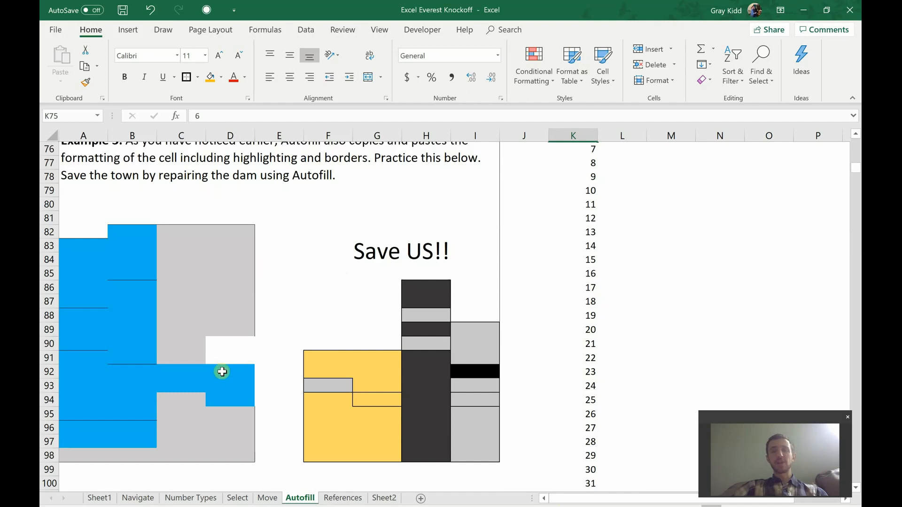
click(228, 330)
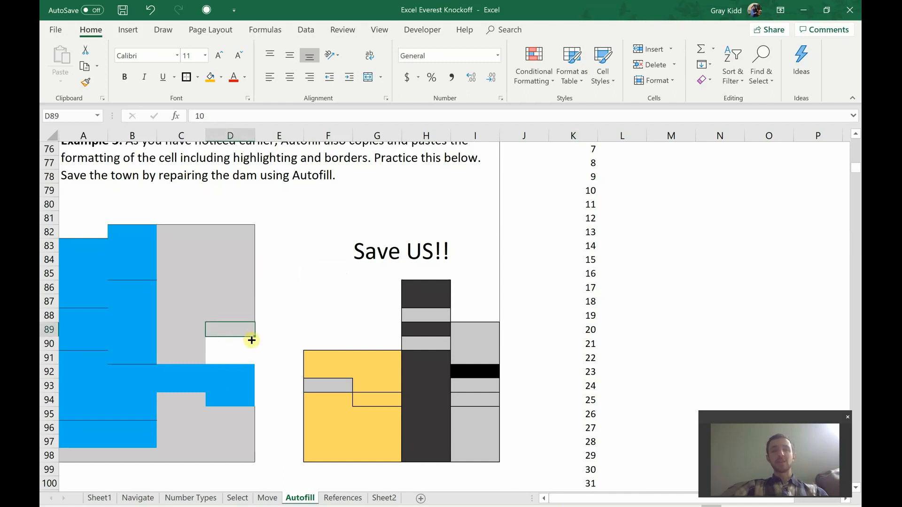
drag(254, 337, 238, 407)
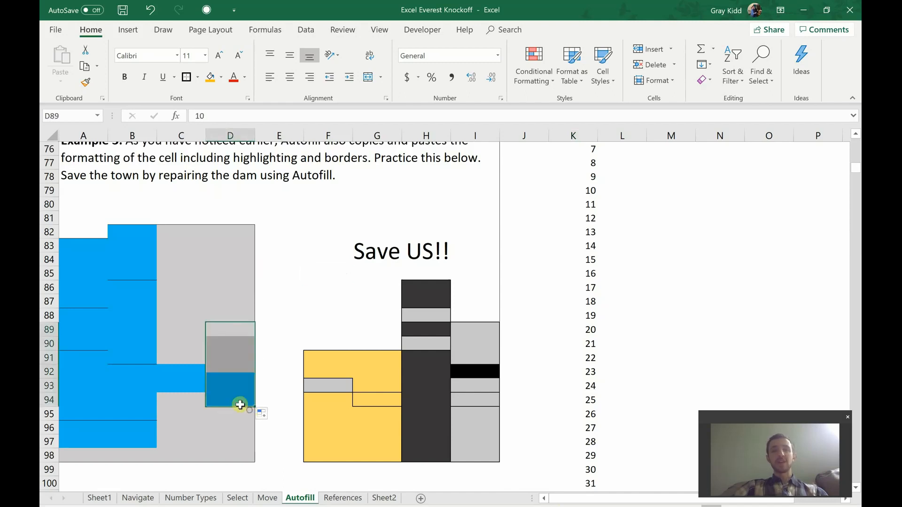
click(187, 359)
drag(206, 364, 205, 392)
scroll(267, 397, down, 2)
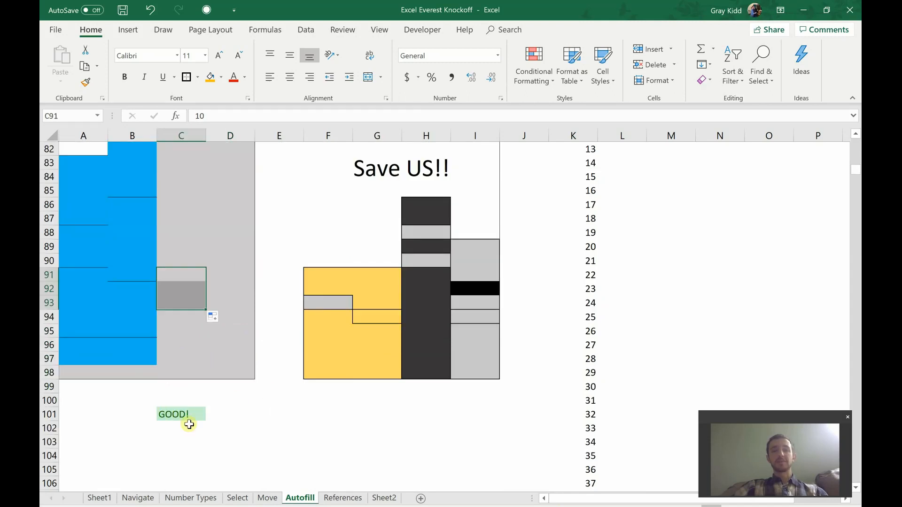